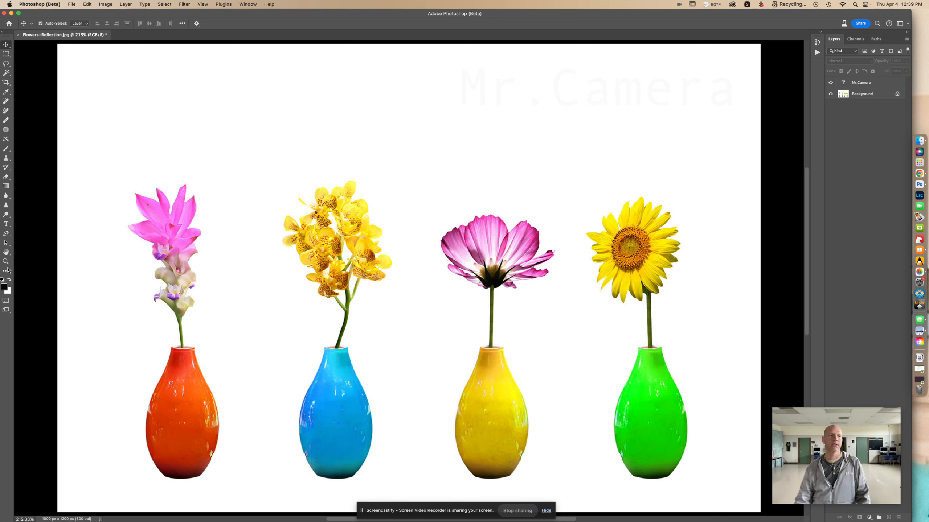
- Set the document's zoom level to 150%
{"action": "left_click", "coordinate": [24, 519]}
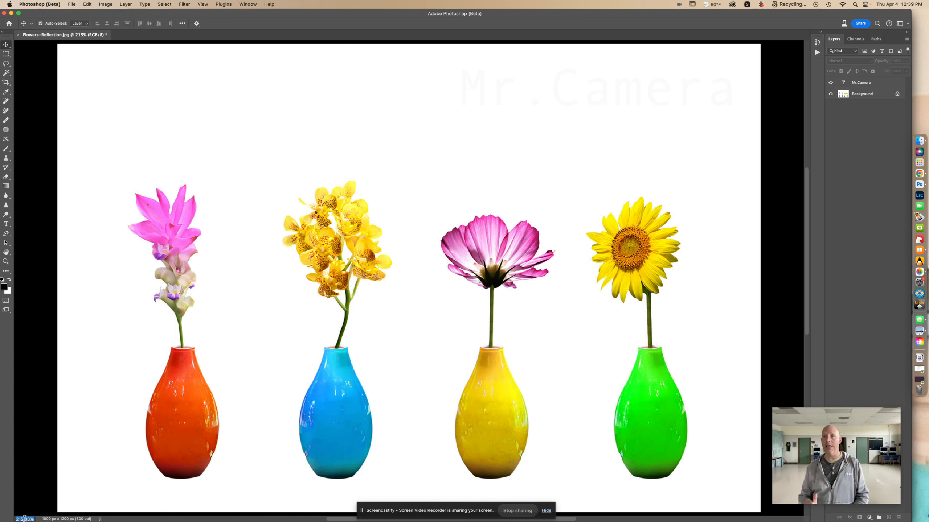
{"action": "key", "text": "BackSpace"}
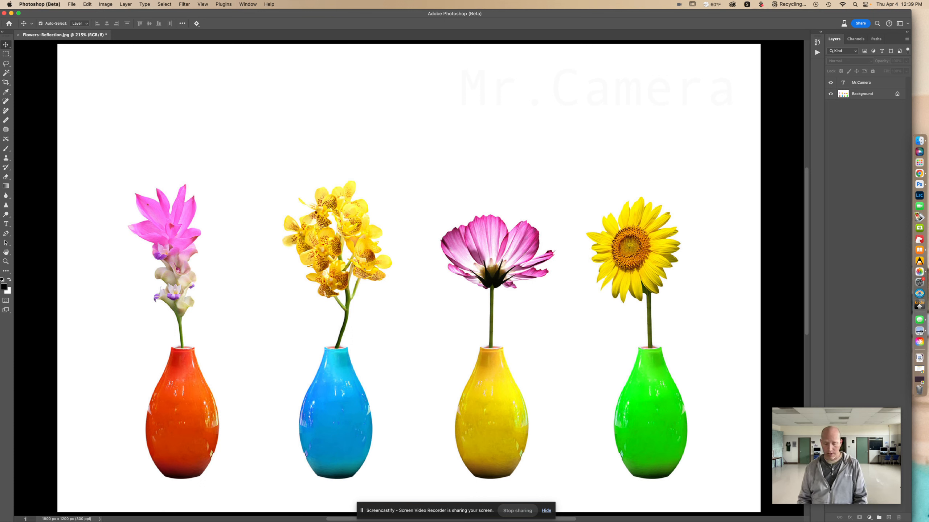
{"action": "type", "text": "150"}
{"action": "key", "text": "Return"}
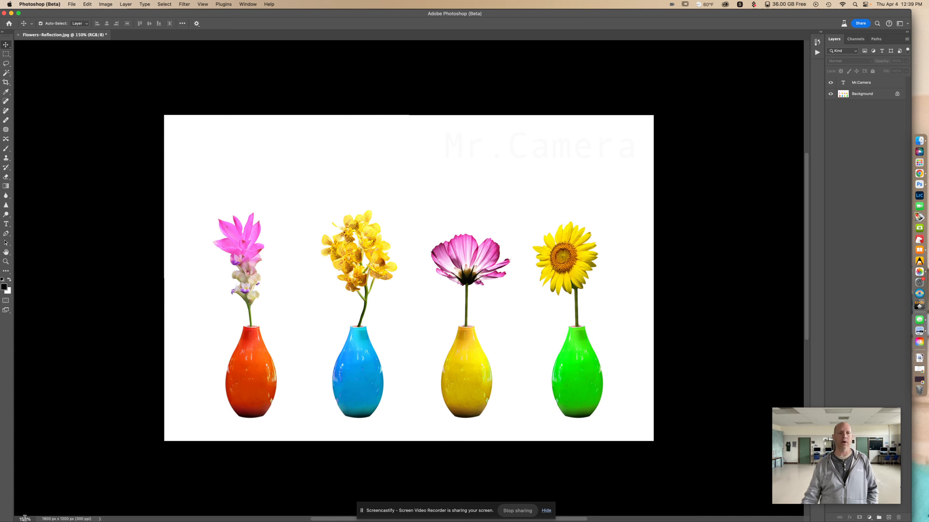
- Add a Solid Color fill layer in white (ffffff)
{"action": "left_click", "coordinate": [6, 83]}
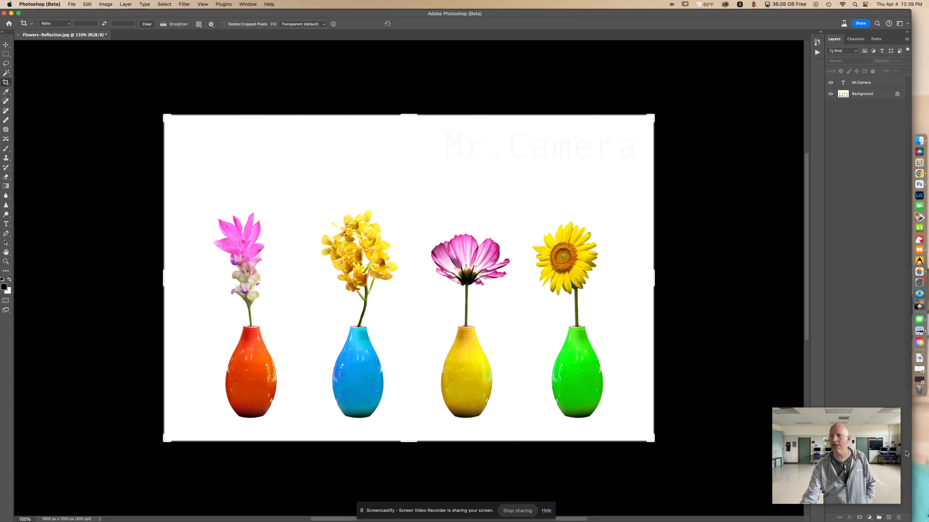
{"action": "left_click", "coordinate": [869, 518]}
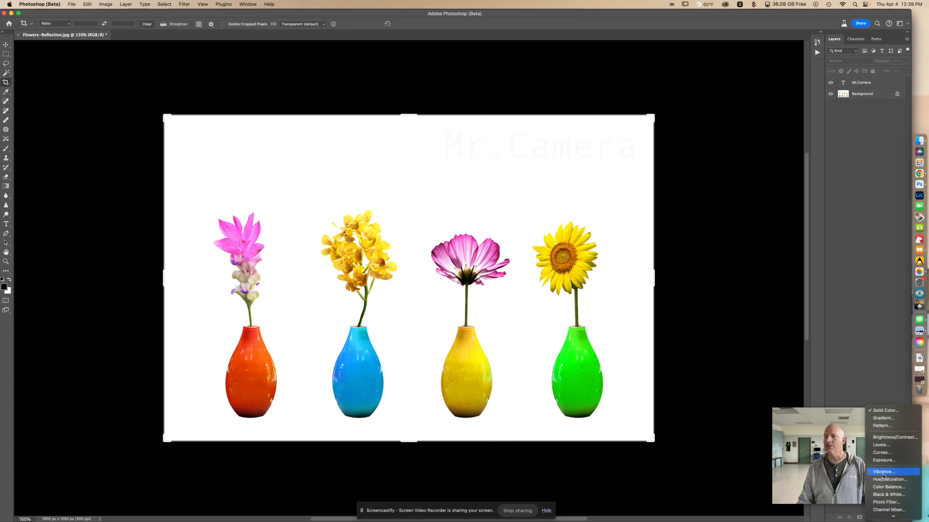
{"action": "left_click", "coordinate": [898, 413]}
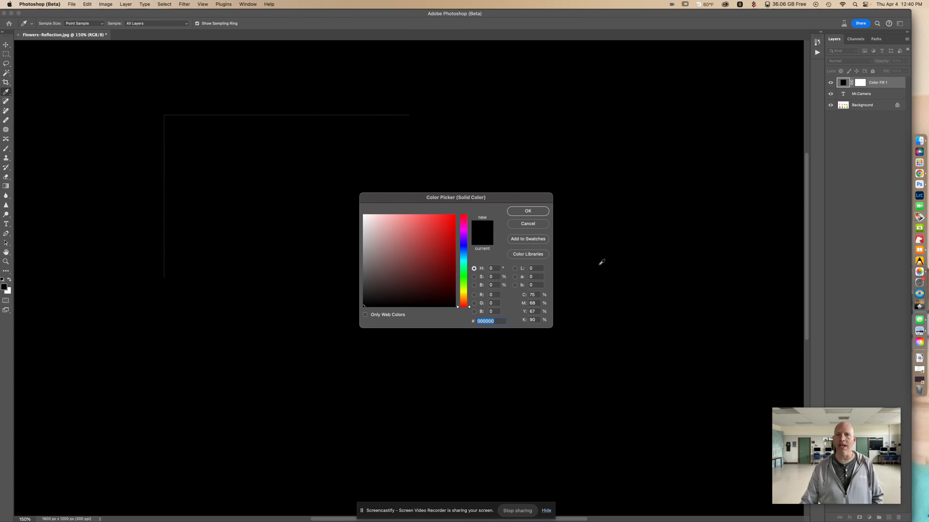
{"action": "type", "text": "ffffff"}
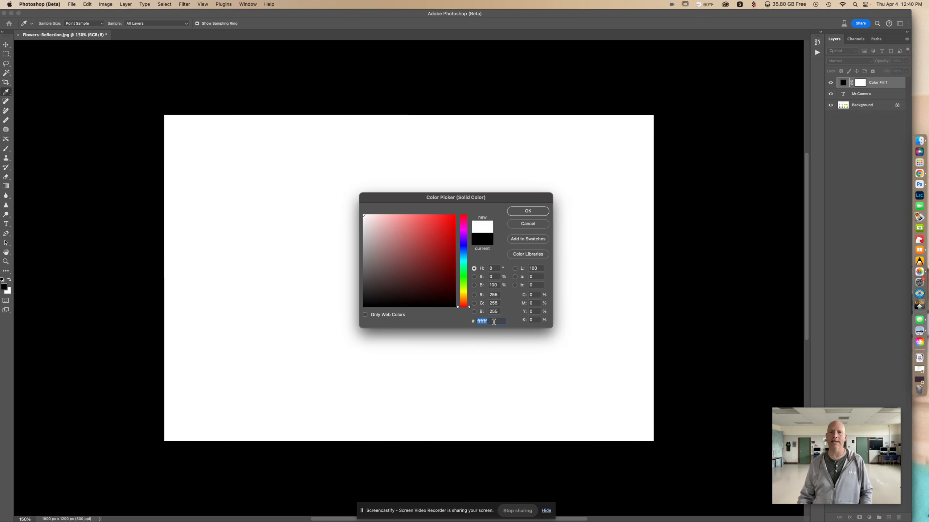
{"action": "left_click", "coordinate": [528, 212]}
{"action": "key", "text": "c"}
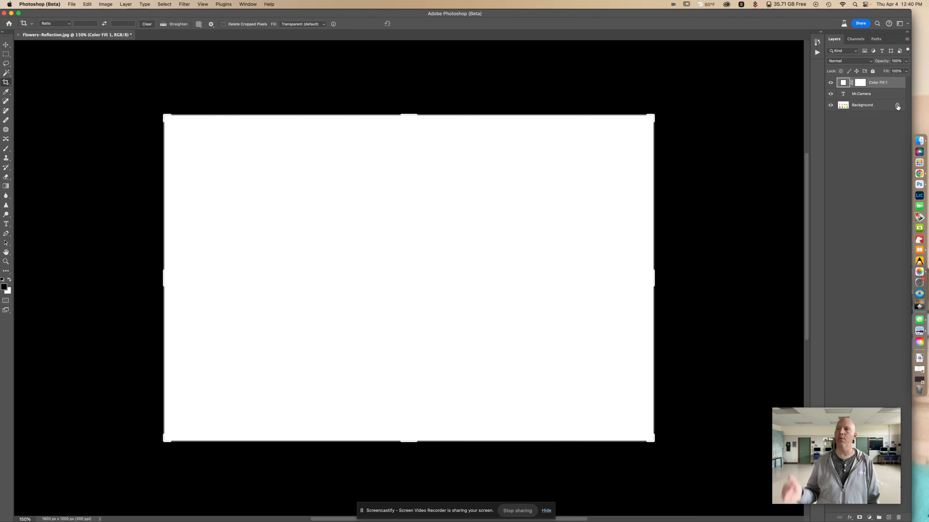
- Unlock the Background layer and move the white fill layer beneath it
{"action": "mouse_move", "coordinate": [897, 106]}
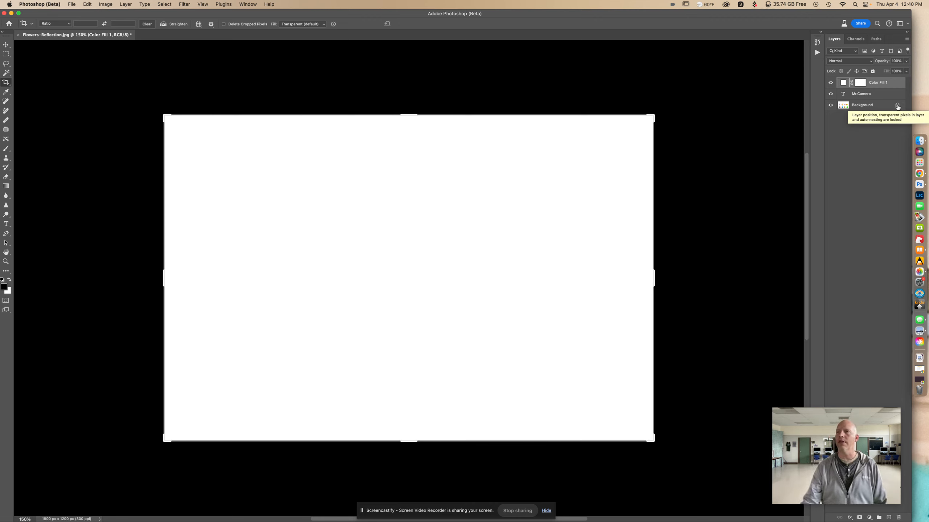
{"action": "left_click", "coordinate": [897, 106]}
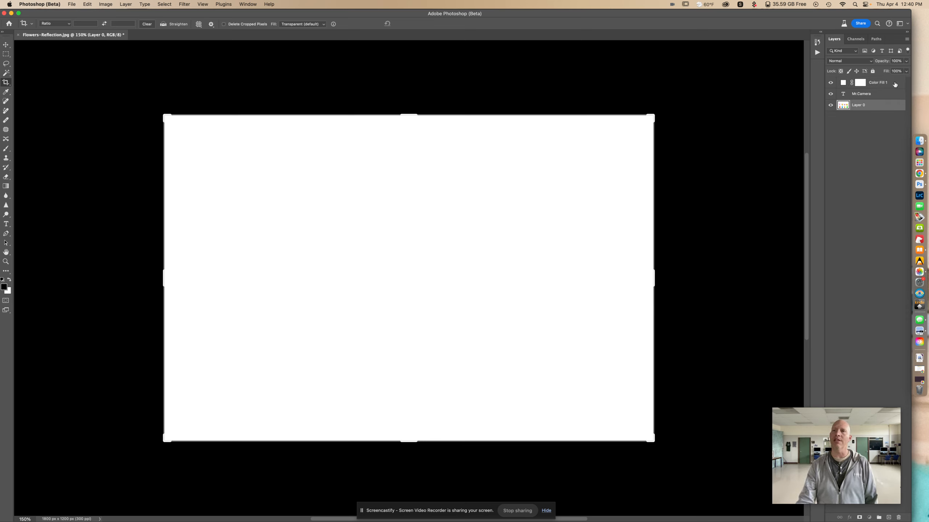
{"action": "left_click_drag", "start_coordinate": [894, 85], "coordinate": [895, 110]}
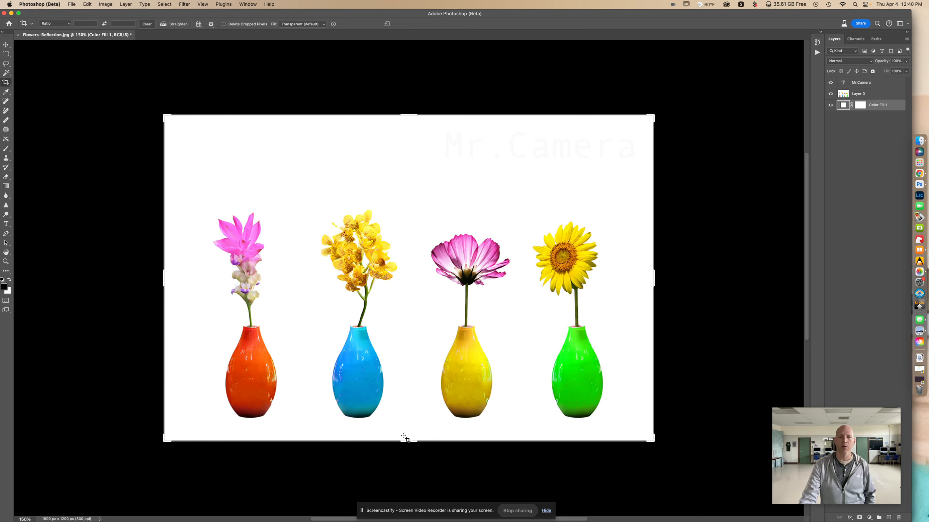
- Extend the canvas below the vases with the Crop tool to about 1800 x 1501 px, choosing Content-Aware Fill, and commit the crop
{"action": "left_click_drag", "start_coordinate": [405, 440], "coordinate": [409, 484]}
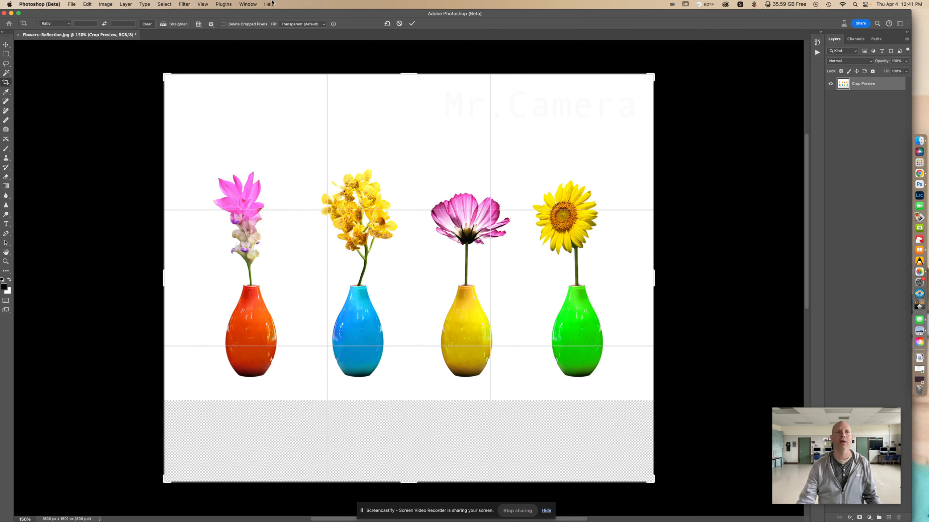
{"action": "left_click", "coordinate": [321, 24]}
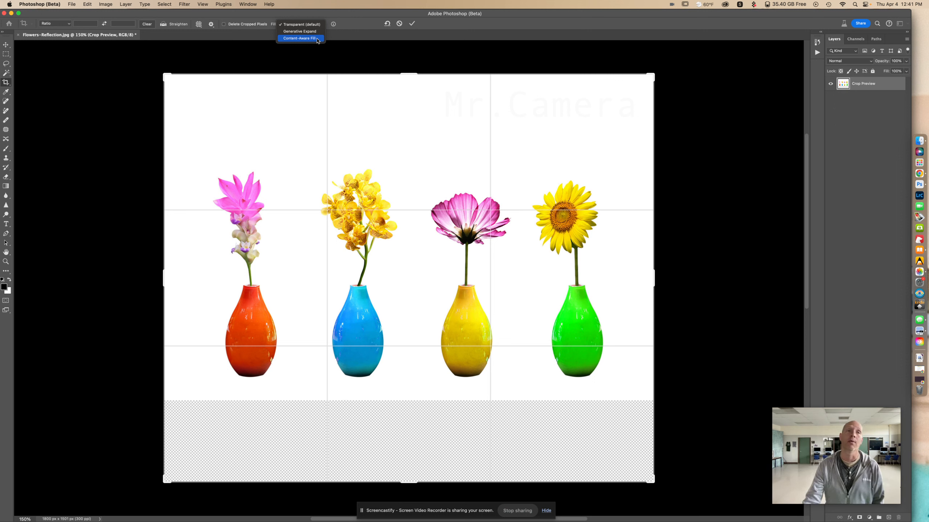
{"action": "left_click", "coordinate": [316, 38]}
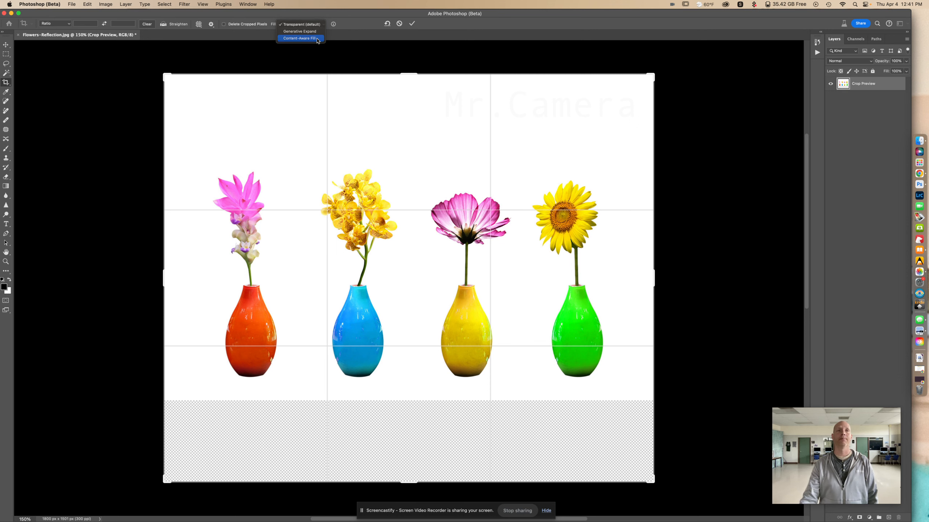
{"action": "left_click", "coordinate": [412, 23]}
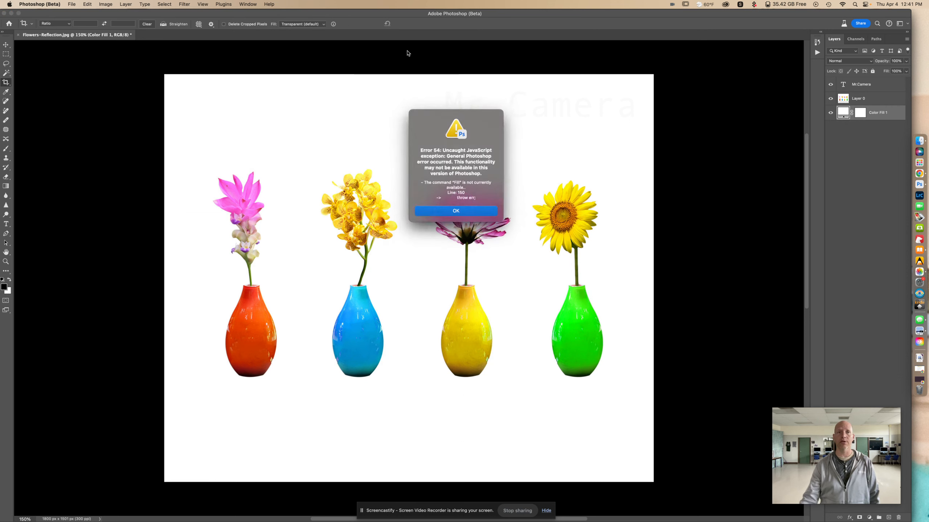
{"action": "left_click", "coordinate": [470, 211]}
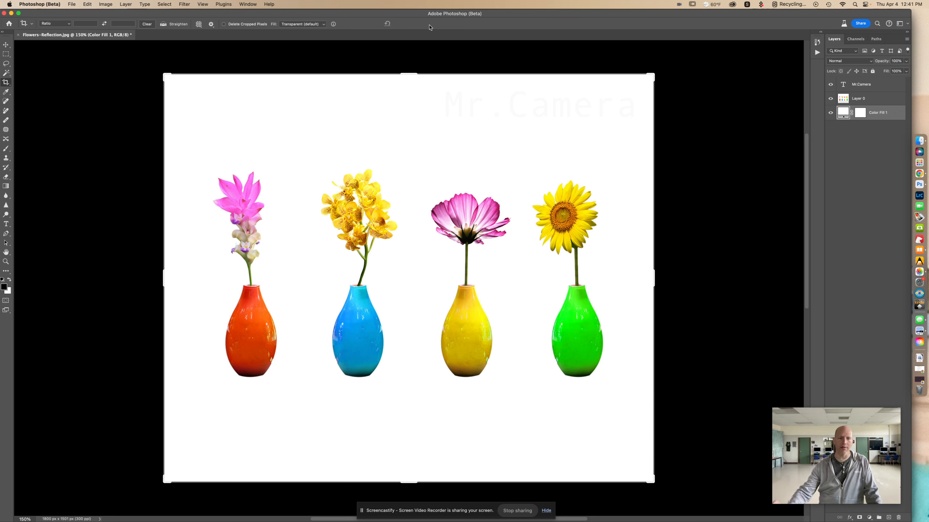
{"action": "left_click", "coordinate": [427, 94]}
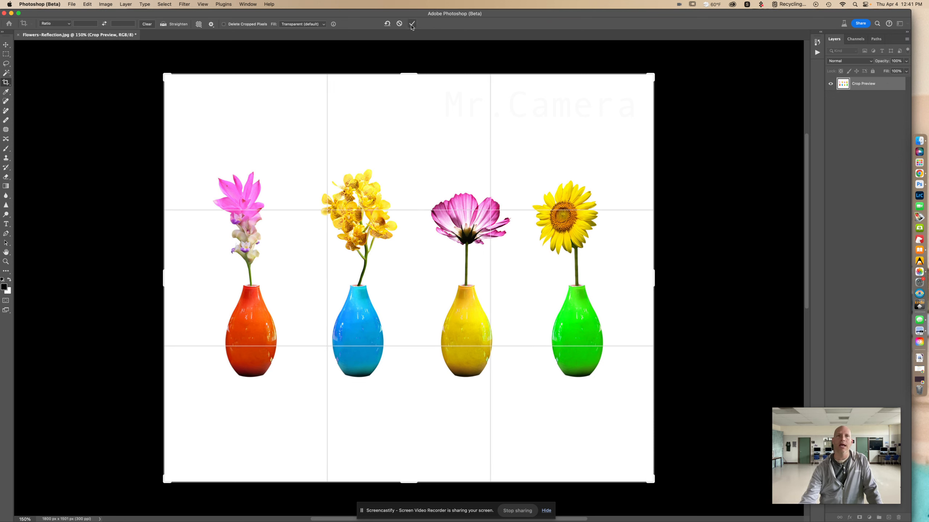
{"action": "left_click", "coordinate": [412, 24]}
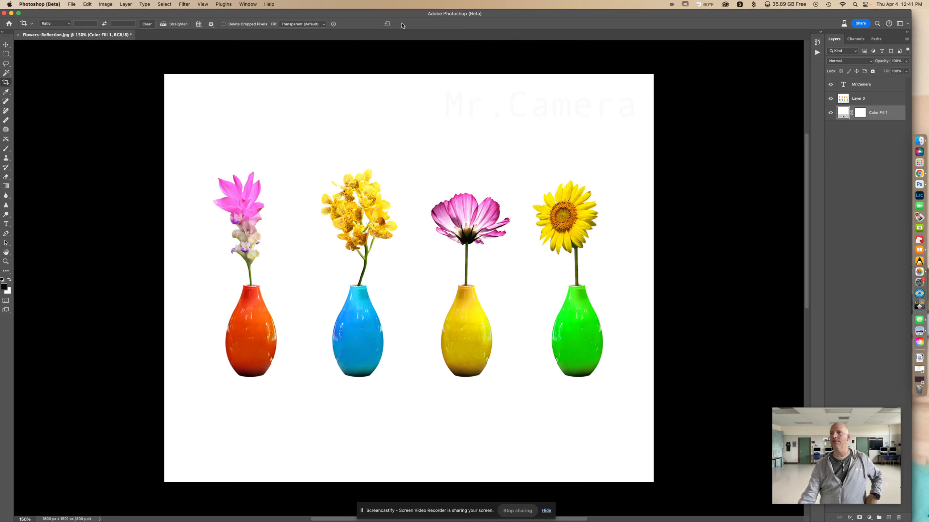
- Select the four vases on Layer 0 with a tight rectangular marquee, excluding the flowers, and copy the selection to a new layer
{"action": "left_click", "coordinate": [868, 99]}
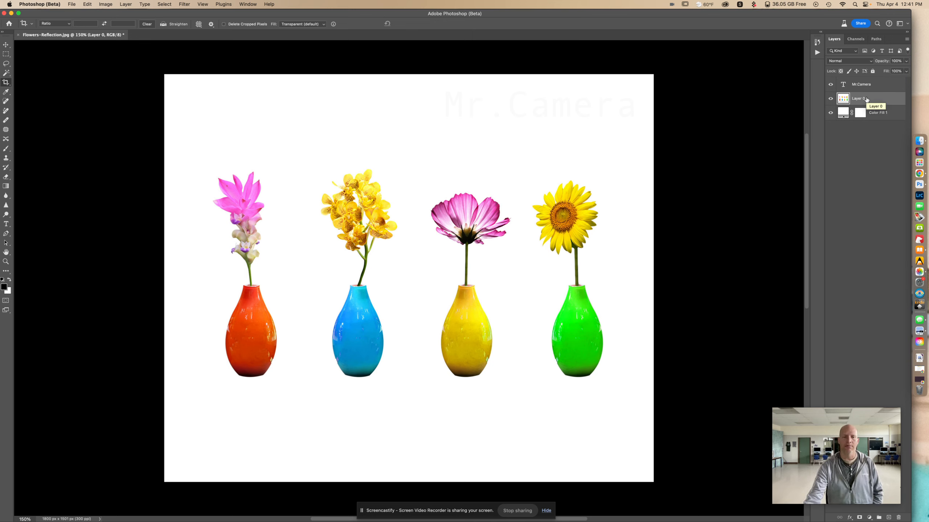
{"action": "left_click", "coordinate": [6, 55]}
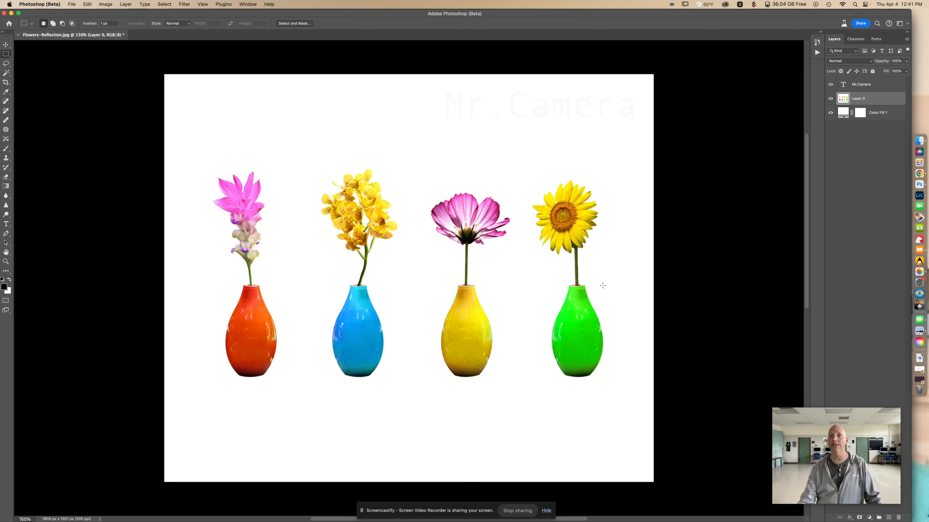
{"action": "left_click_drag", "start_coordinate": [601, 285], "coordinate": [518, 343]}
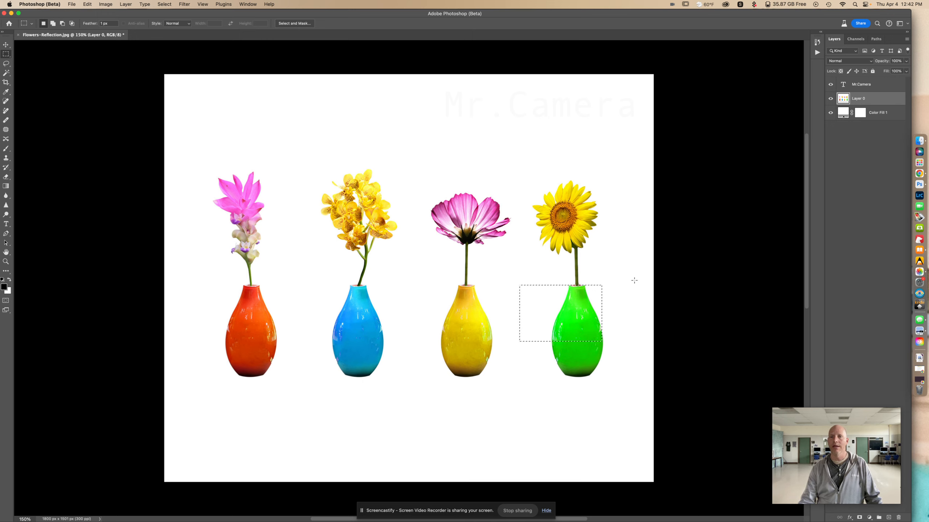
{"action": "left_click", "coordinate": [599, 284]}
{"action": "left_click_drag", "start_coordinate": [602, 284], "coordinate": [224, 380]}
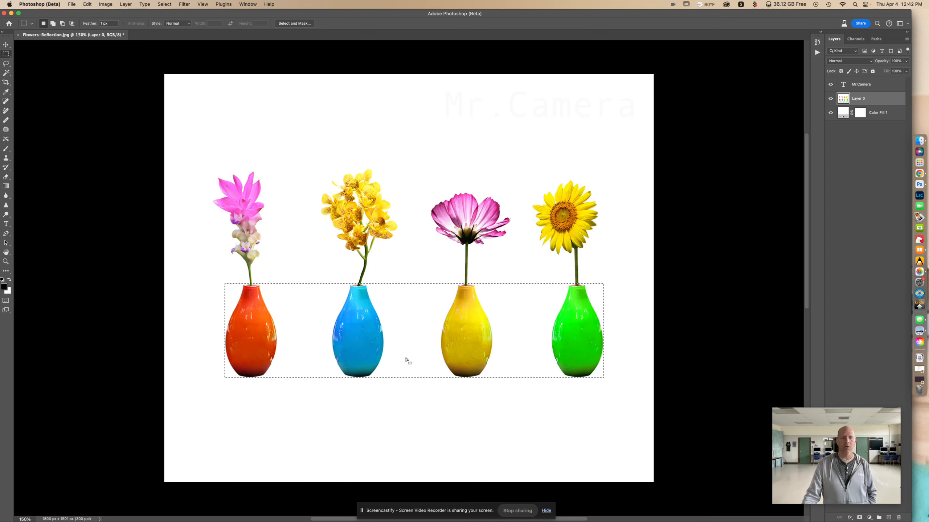
{"action": "left_click", "coordinate": [124, 4]}
{"action": "mouse_move", "coordinate": [183, 14]}
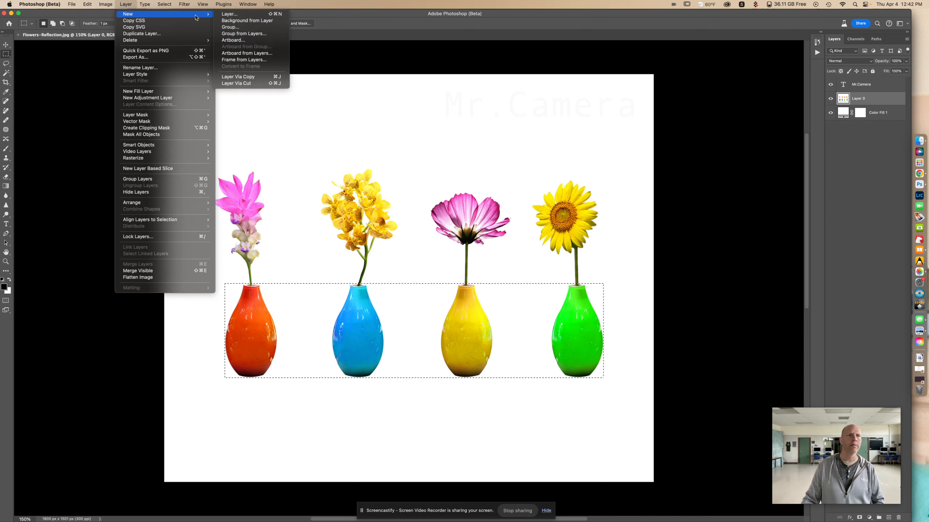
{"action": "left_click", "coordinate": [259, 79]}
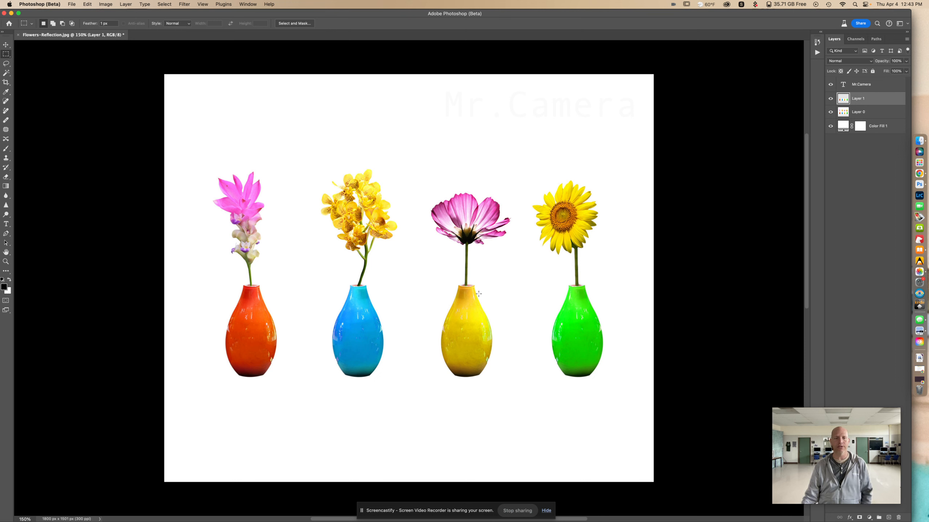
- Flip the copied vases vertically and move them straight down so their bases meet the bases of the original vases
{"action": "left_click", "coordinate": [87, 4]}
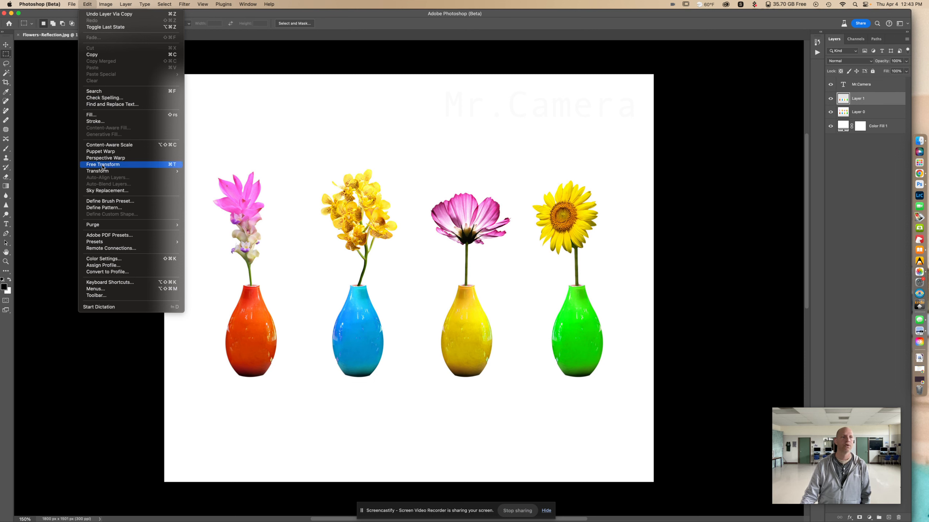
{"action": "mouse_move", "coordinate": [104, 171]}
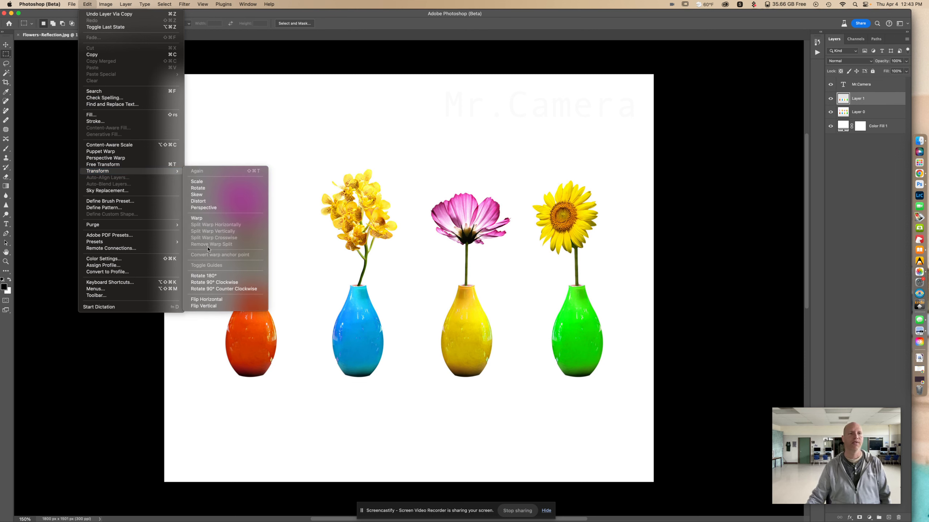
{"action": "left_click", "coordinate": [217, 306]}
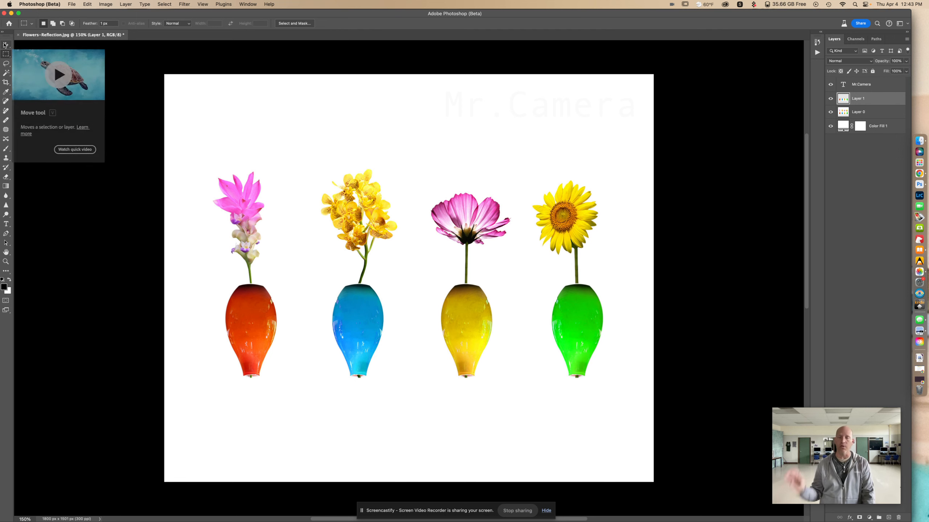
{"action": "left_click", "coordinate": [5, 45]}
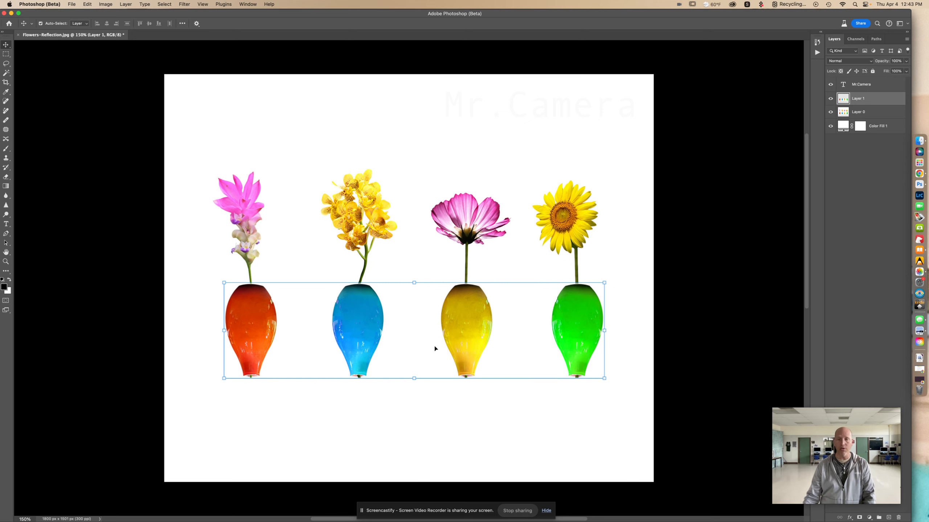
{"action": "left_click_drag", "start_coordinate": [413, 325], "coordinate": [411, 421]}
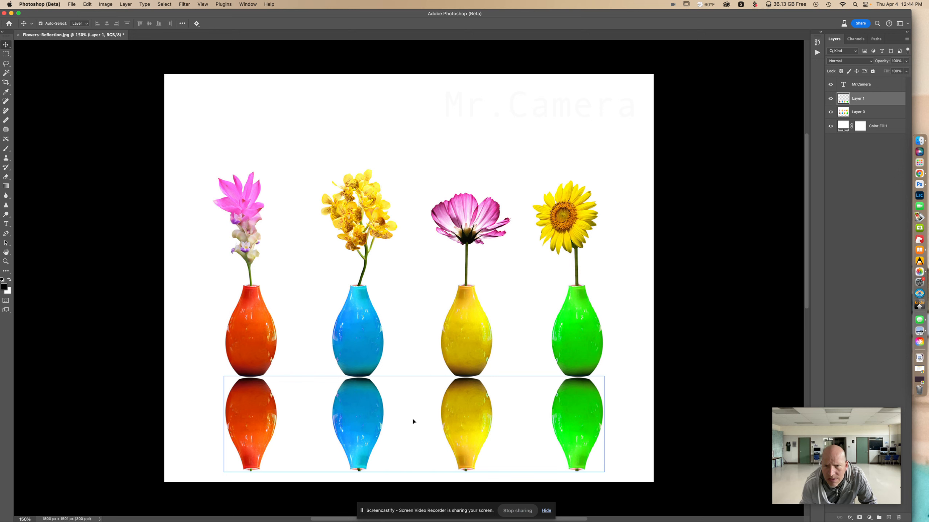
{"action": "left_click_drag", "start_coordinate": [413, 422], "coordinate": [414, 423]}
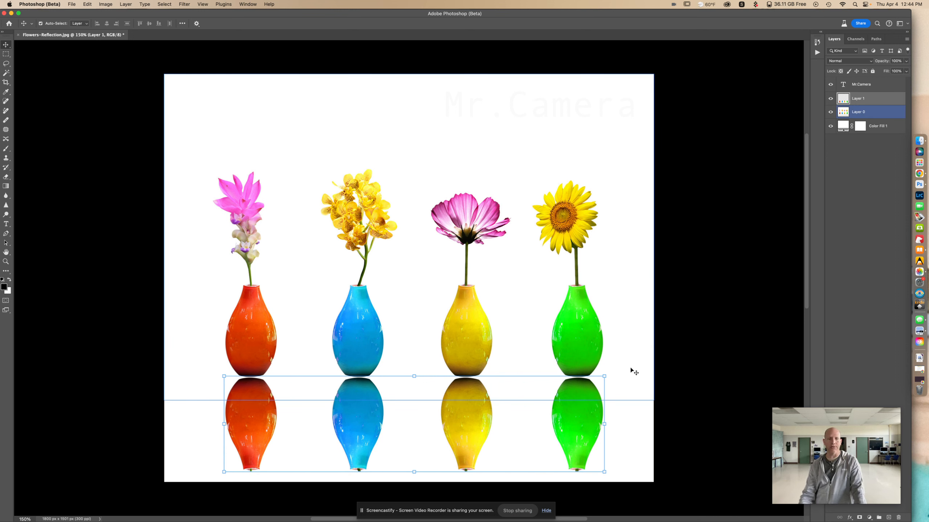
- Add a layer mask to the flipped vases and fade them with a black-to-white linear gradient from the canvas's lower edge up to the vase bases
{"action": "mouse_move", "coordinate": [887, 472]}
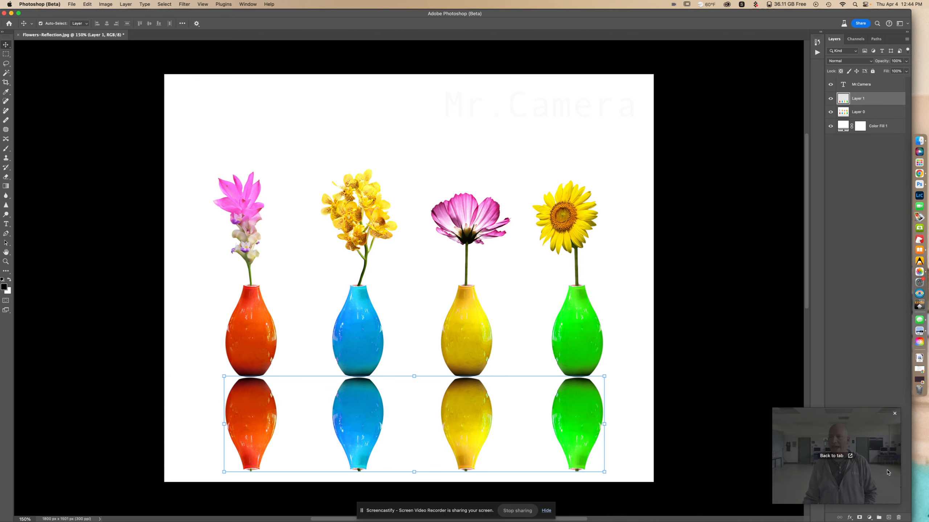
{"action": "left_click", "coordinate": [860, 518]}
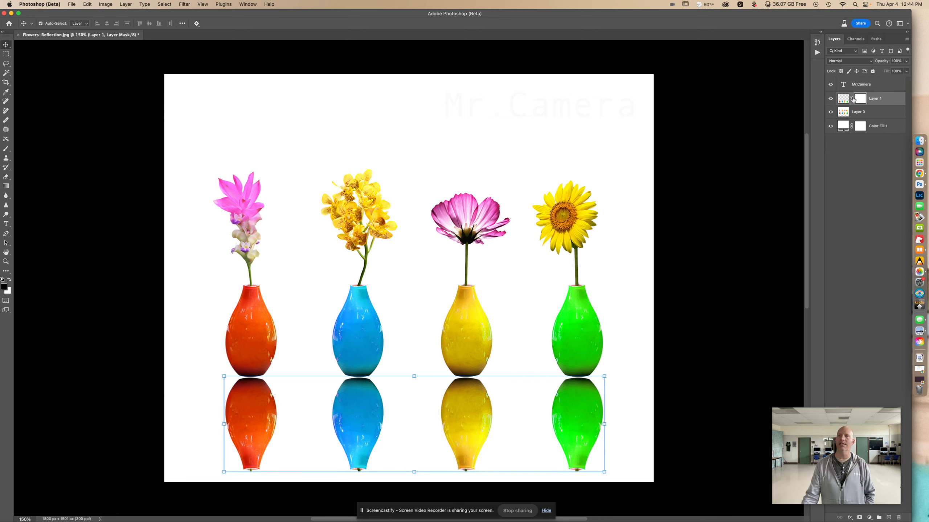
{"action": "left_click", "coordinate": [646, 289]}
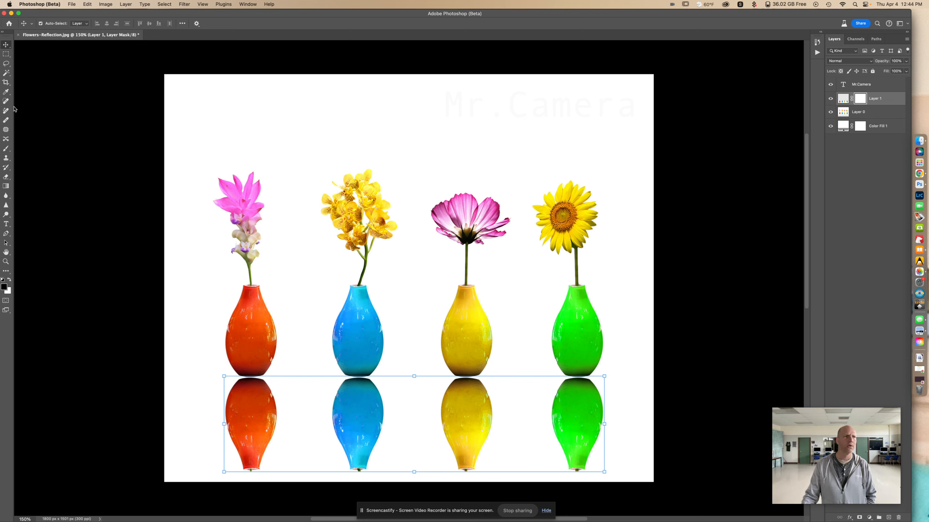
{"action": "left_click", "coordinate": [6, 186]}
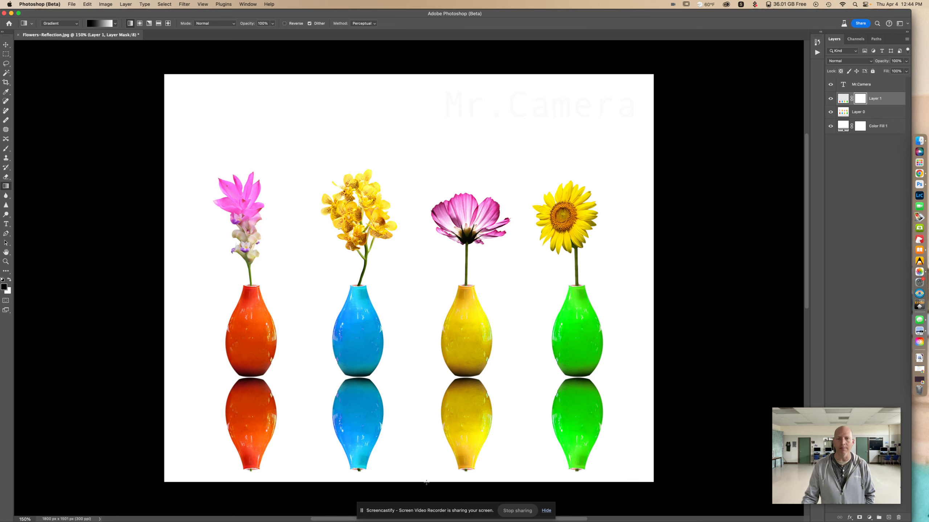
{"action": "left_click_drag", "start_coordinate": [427, 483], "coordinate": [426, 365]}
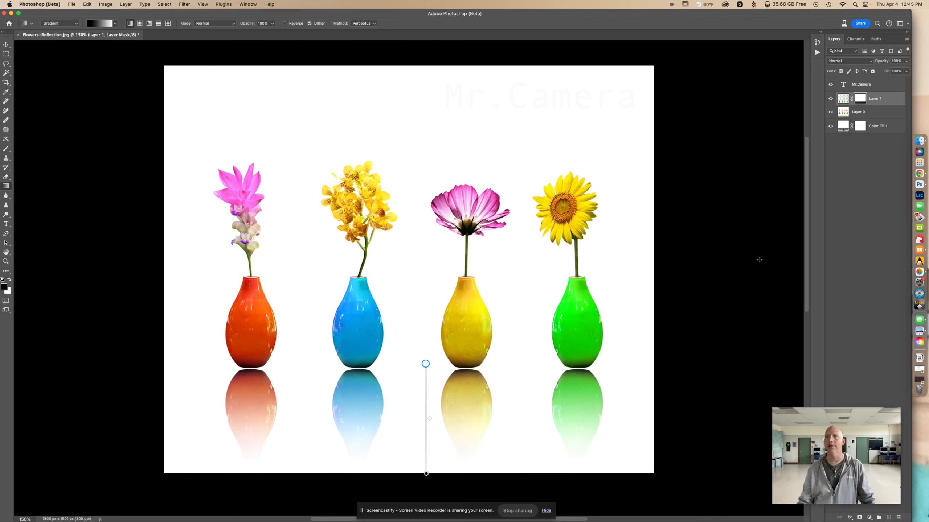
{"action": "left_click", "coordinate": [5, 45]}
{"action": "left_click", "coordinate": [53, 60]}
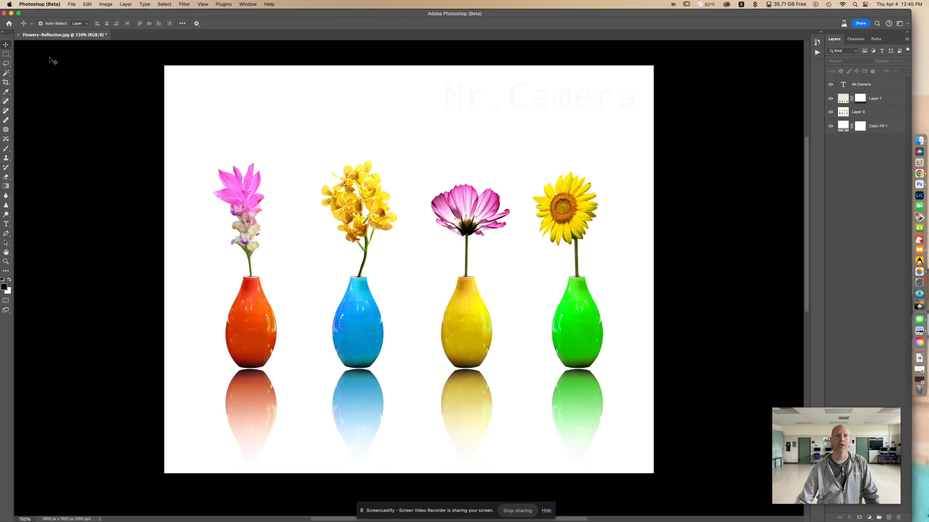